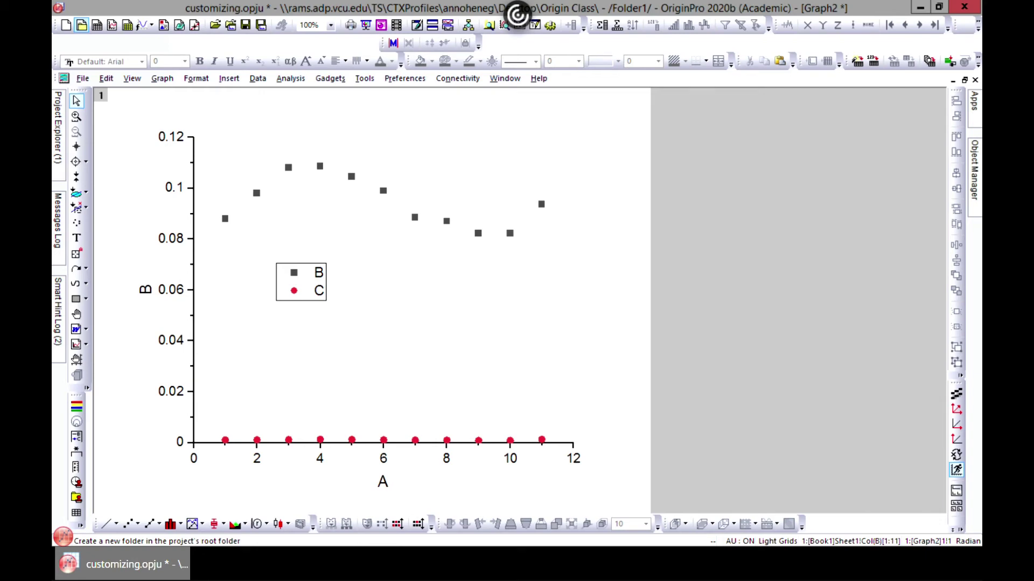
# - Show the Project Explorer, then merge all 13 project graphs using All in Project in Merge Graph Windows
pyautogui.hotkey('alt', '1')
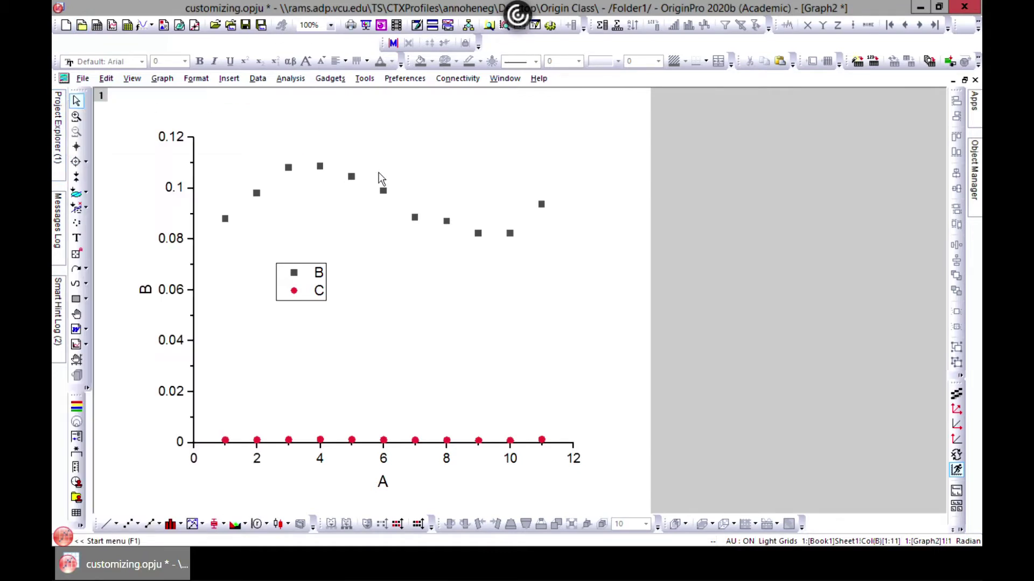
pyautogui.moveTo(61, 118)
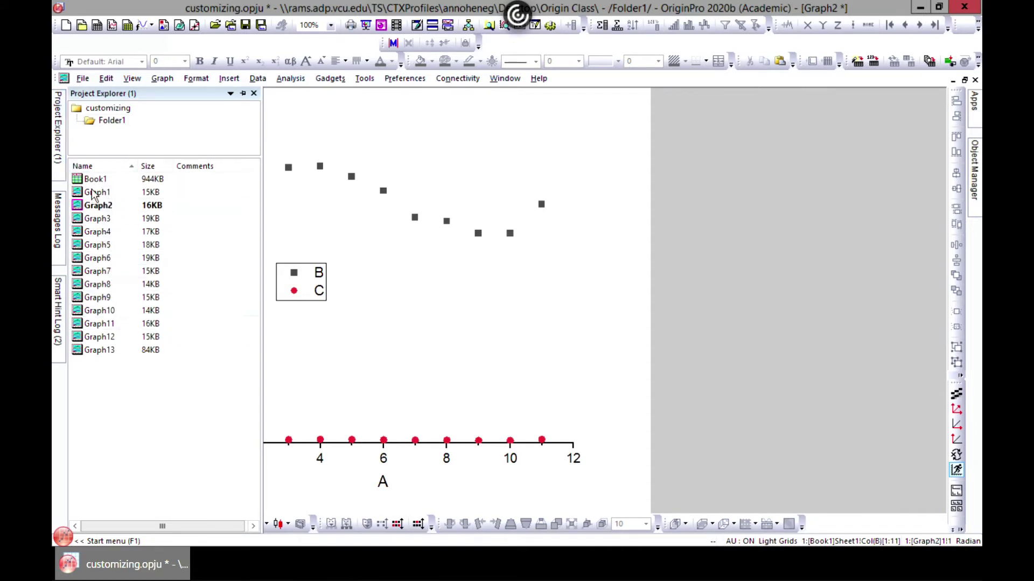
pyautogui.moveTo(103, 222)
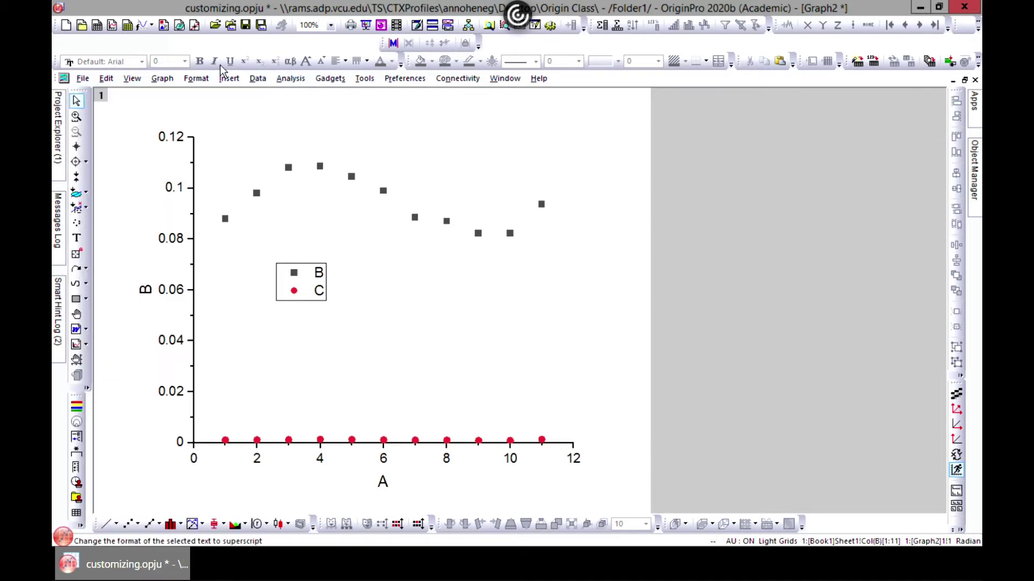
pyautogui.click(162, 79)
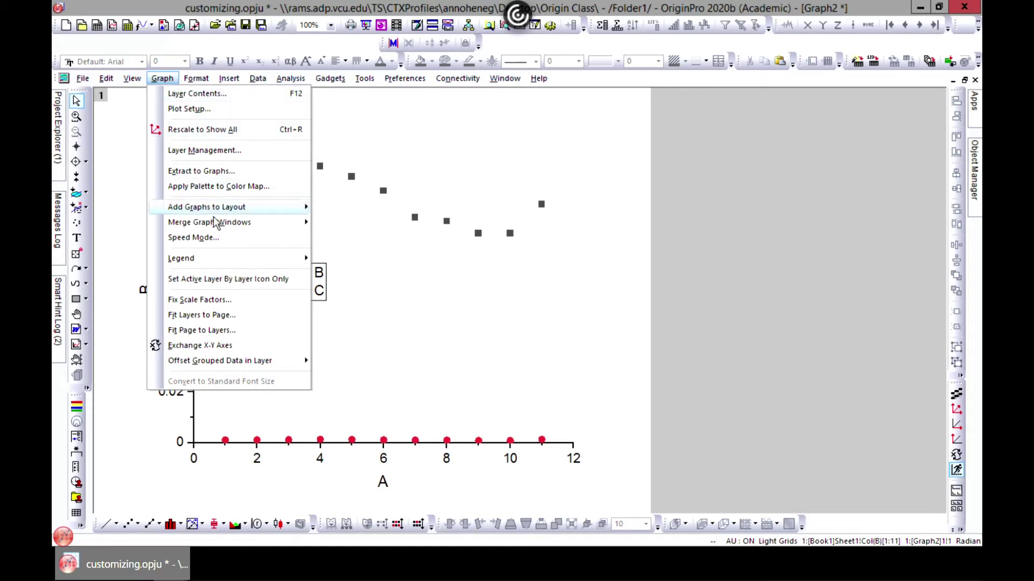
pyautogui.moveTo(219, 224)
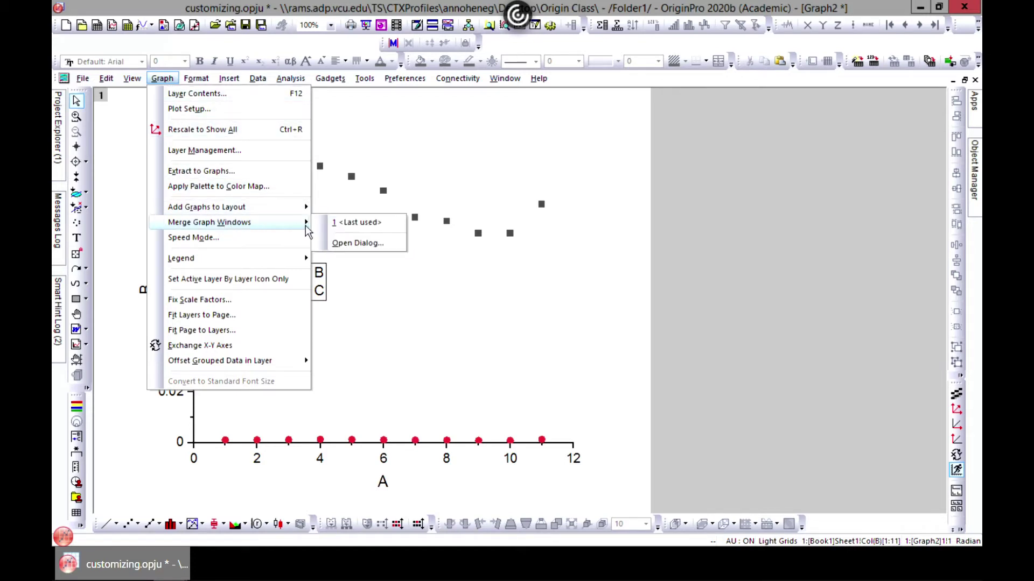
pyautogui.click(356, 246)
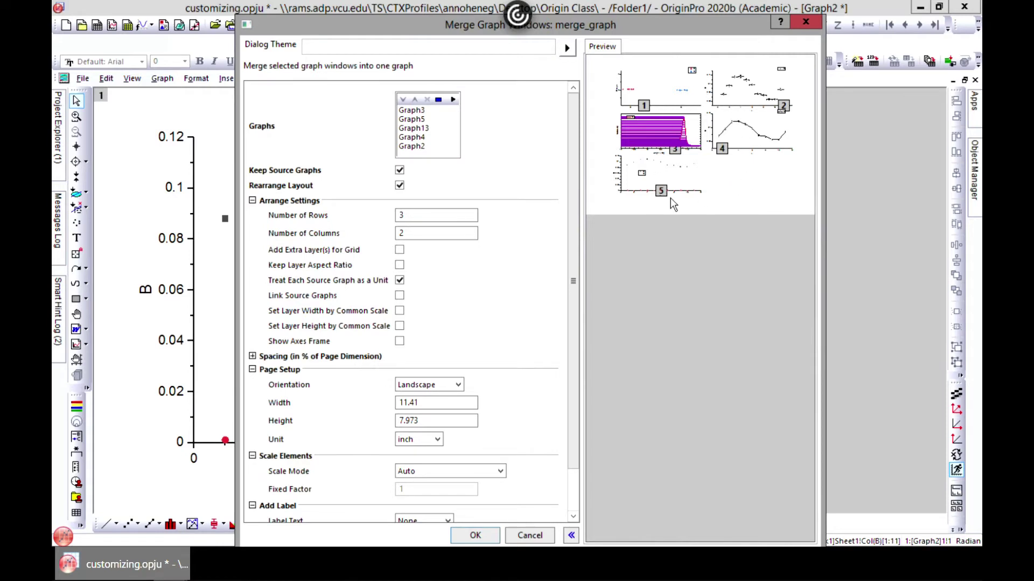
pyautogui.click(454, 99)
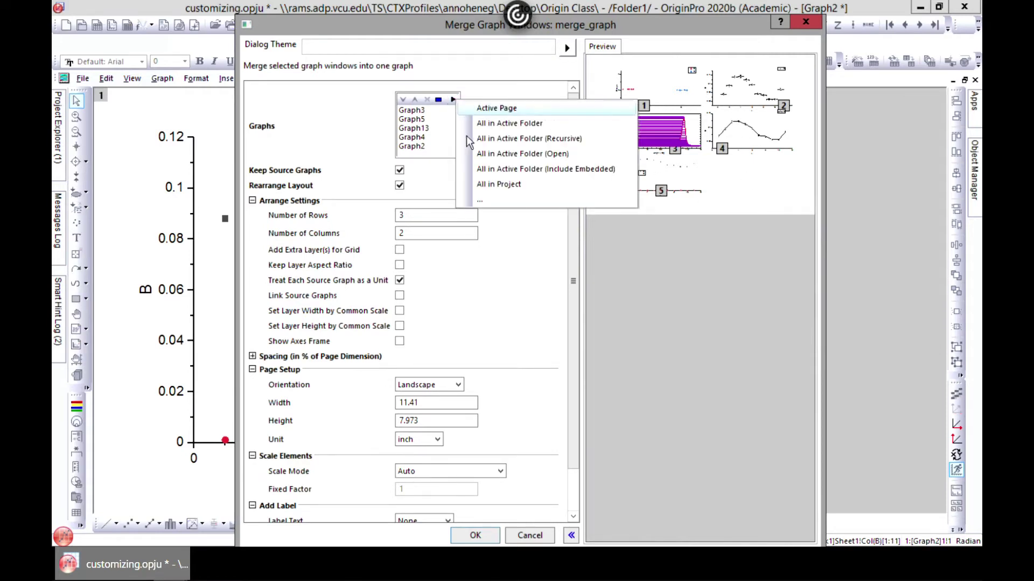
pyautogui.click(488, 186)
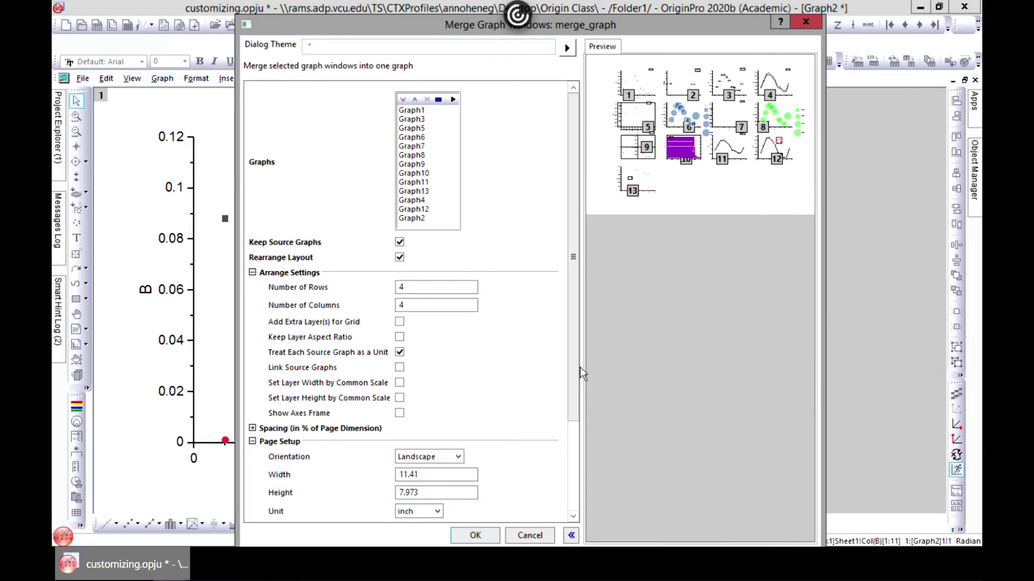
pyautogui.click(474, 535)
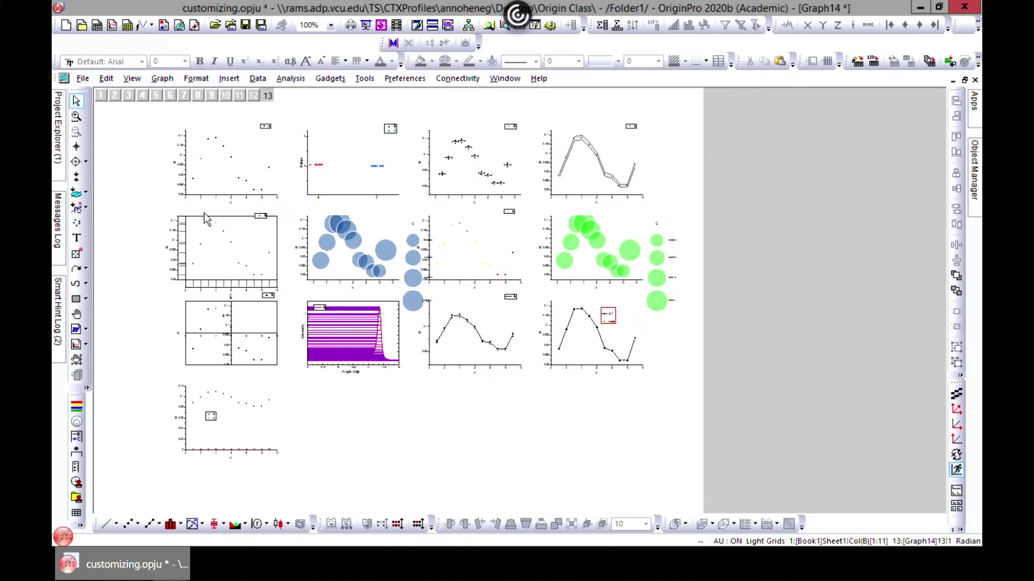
# - Step through Graph14's layer buttons and restore the window to normal size
pyautogui.click(100, 95)
pyautogui.click(113, 95)
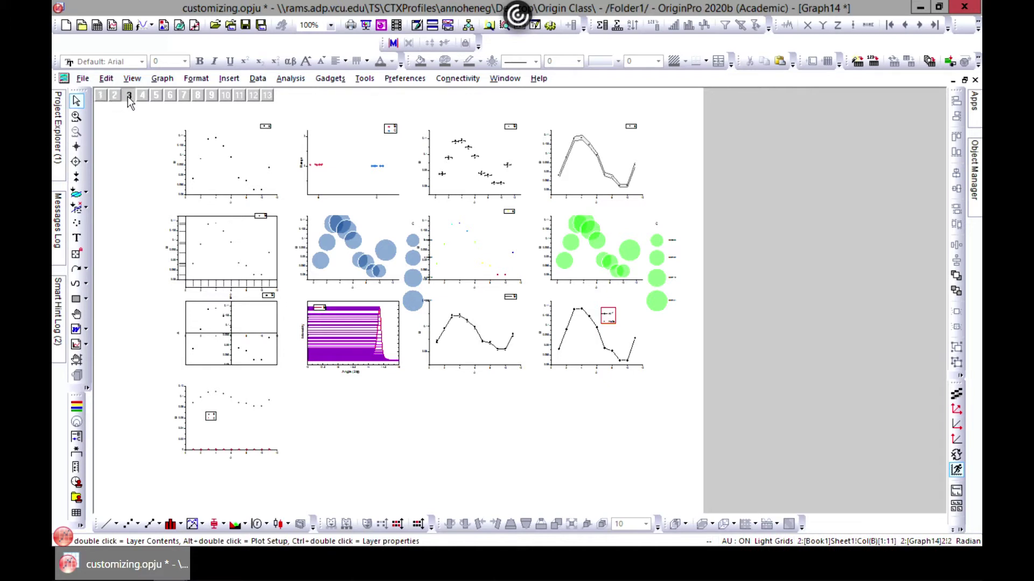
pyautogui.click(143, 96)
pyautogui.click(156, 96)
pyautogui.click(185, 97)
pyautogui.click(212, 95)
pyautogui.click(240, 96)
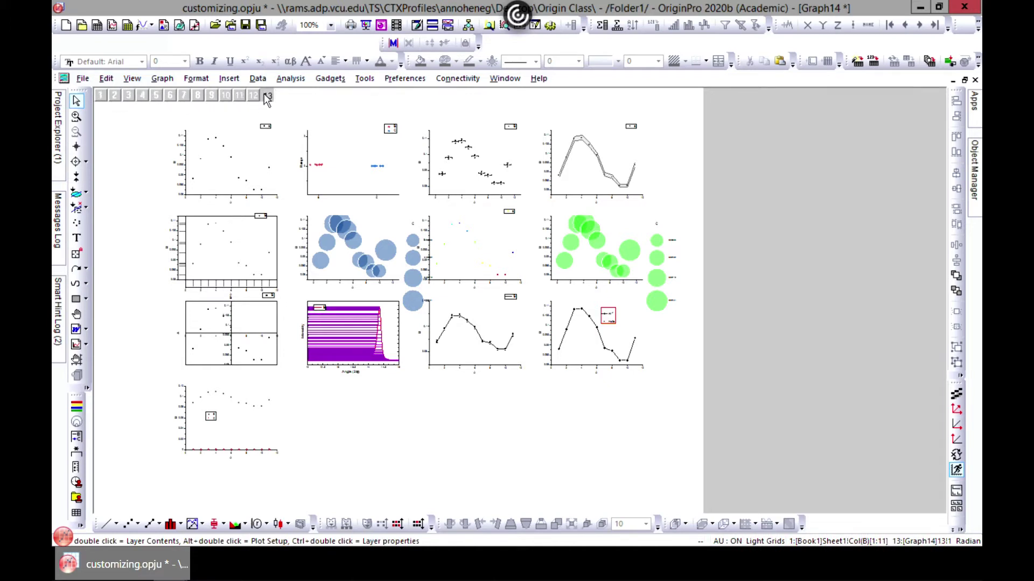
pyautogui.click(964, 80)
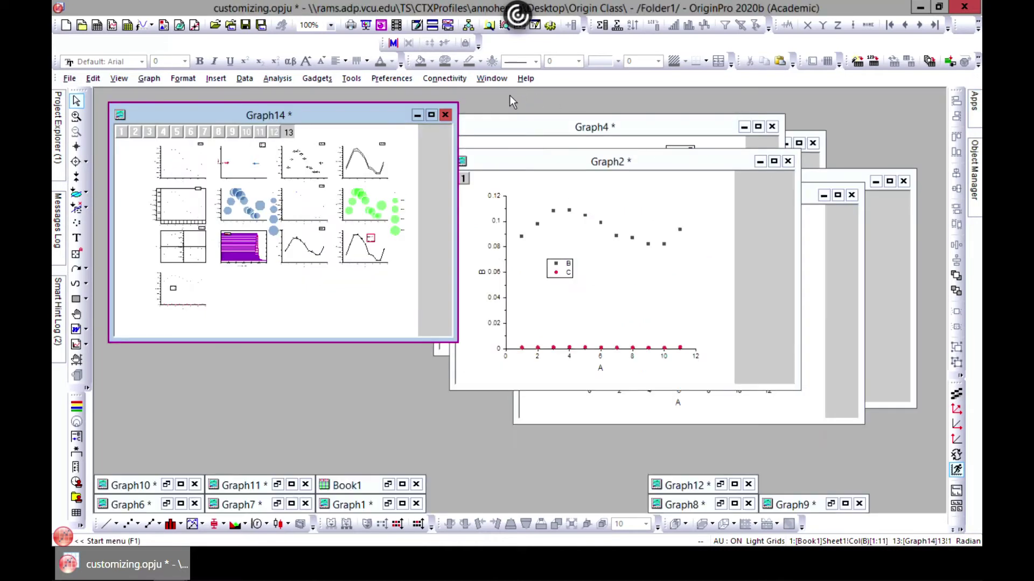
# - Activate several of Graph14's layers, then close the window to get the hide-or-delete prompt
pyautogui.click(245, 133)
pyautogui.click(218, 133)
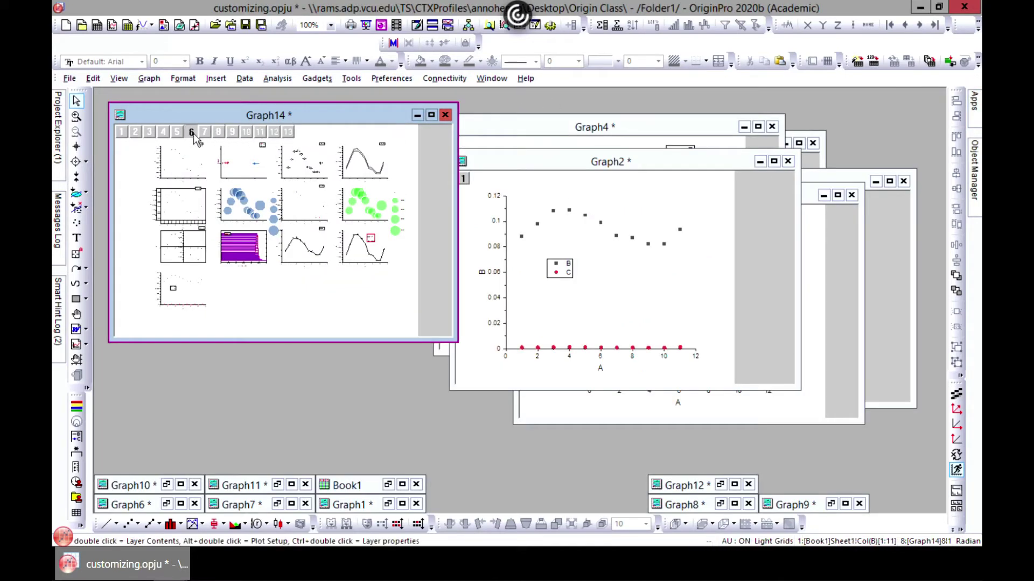
pyautogui.click(180, 305)
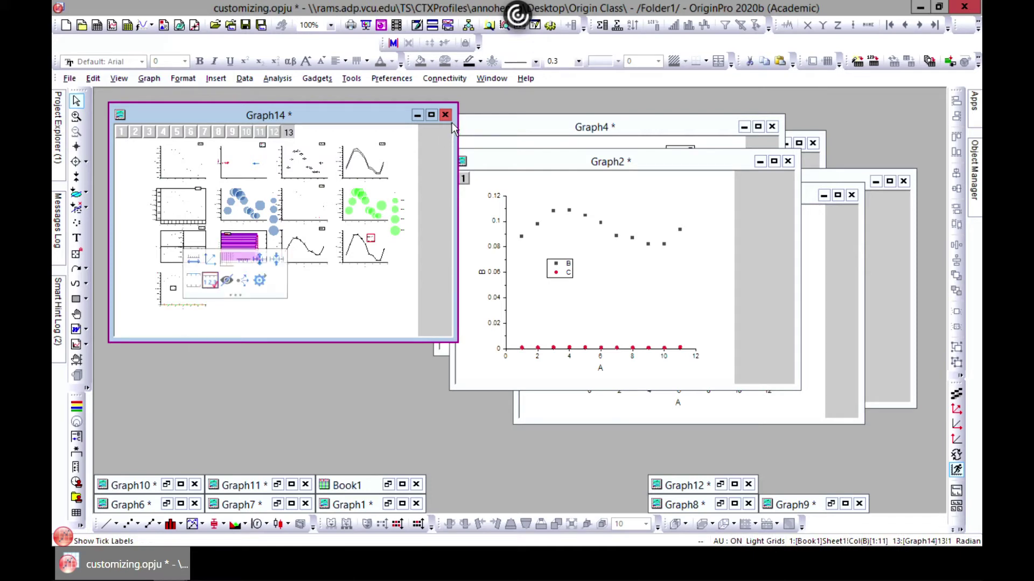
pyautogui.click(173, 291)
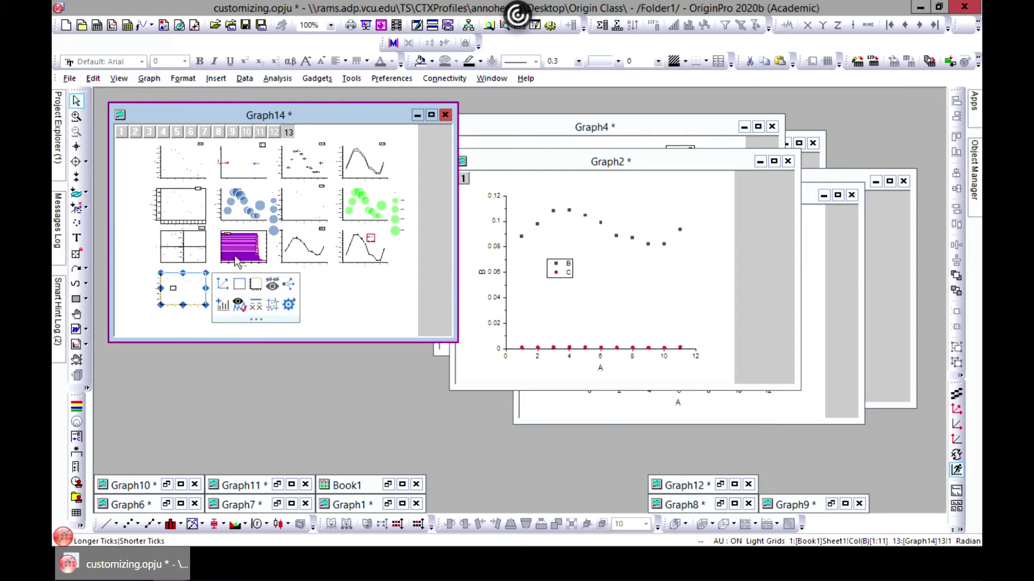
pyautogui.click(180, 245)
pyautogui.click(175, 164)
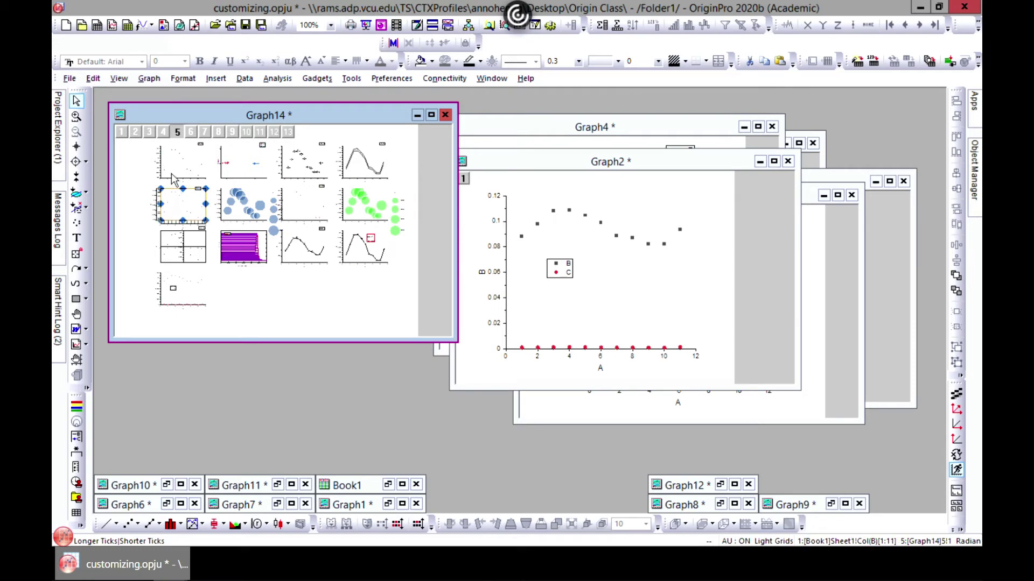
pyautogui.click(445, 115)
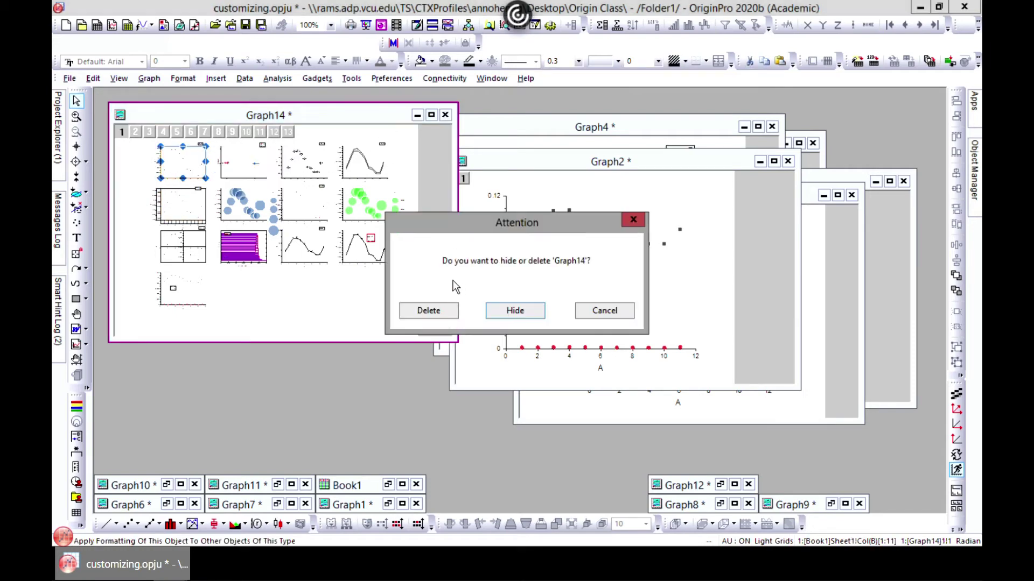
# - Delete Graph14 and reopen the Merge Graph Windows dialog
pyautogui.click(434, 310)
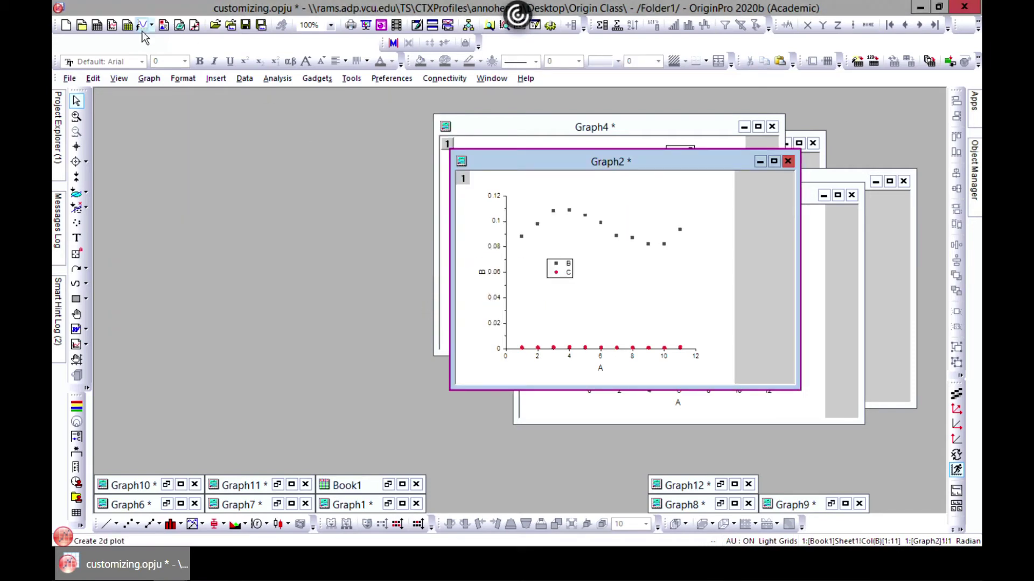
pyautogui.click(162, 80)
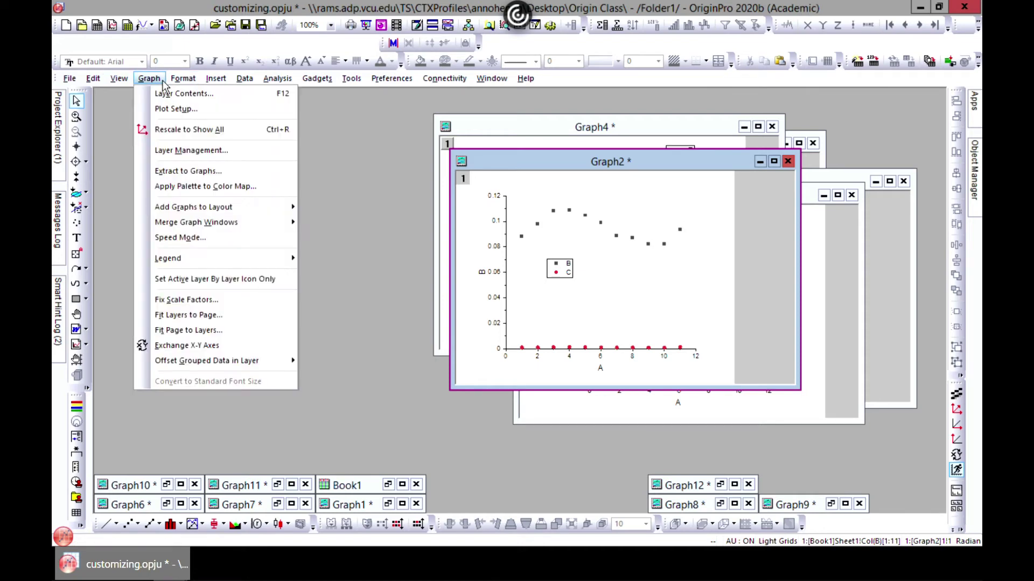
pyautogui.moveTo(207, 223)
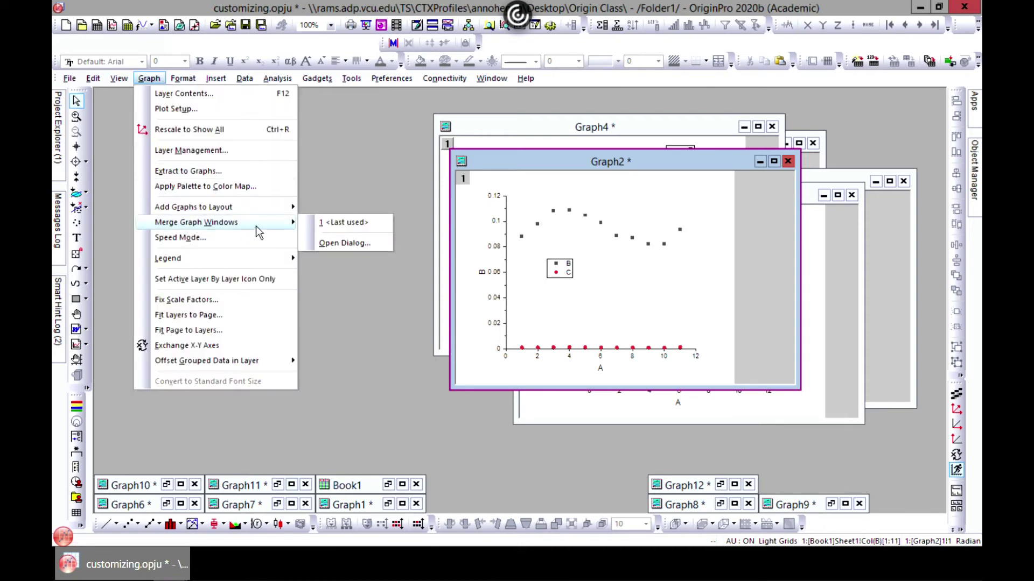
pyautogui.click(344, 243)
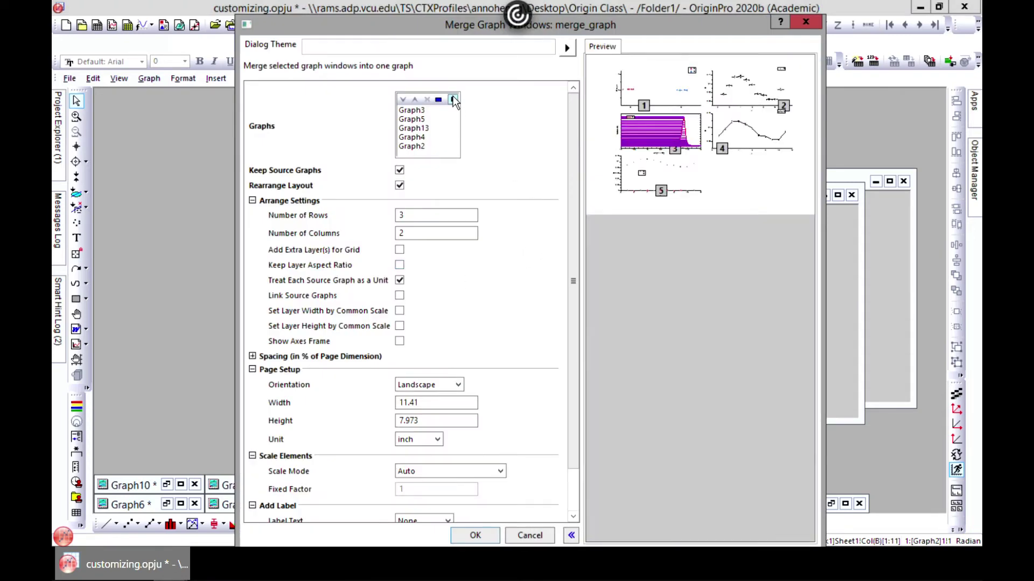
# - Fill the merge list with all project graphs and try selecting Graph12, Graph10, Graph1, Graph3 and Graph5
pyautogui.click(454, 100)
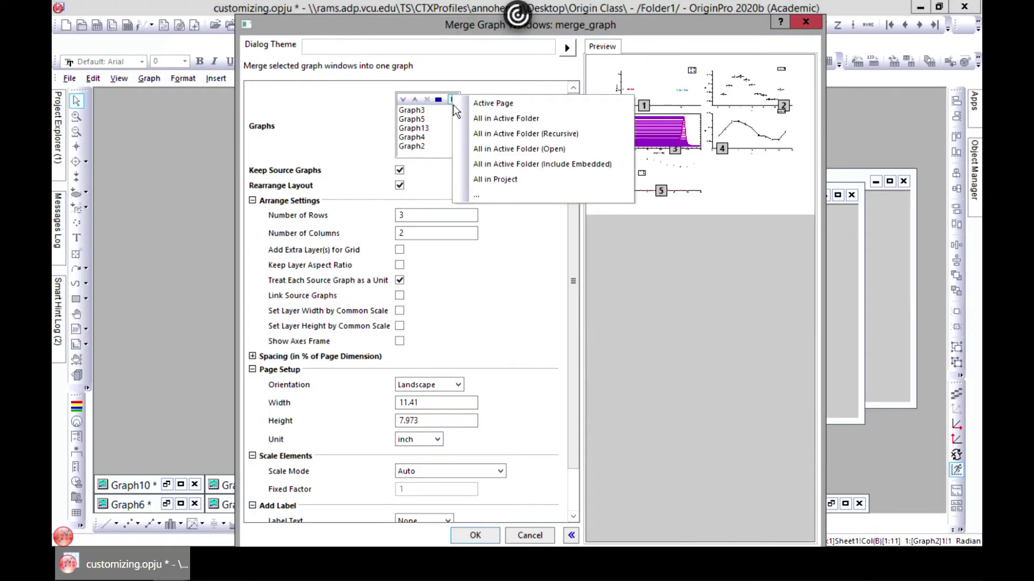
pyautogui.click(486, 182)
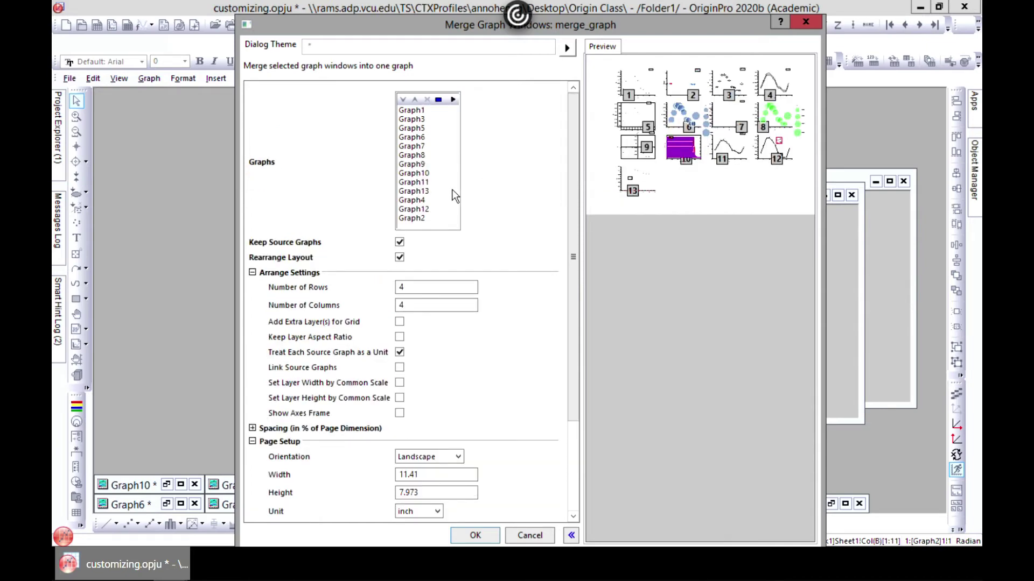
pyautogui.click(424, 211)
pyautogui.click(414, 173)
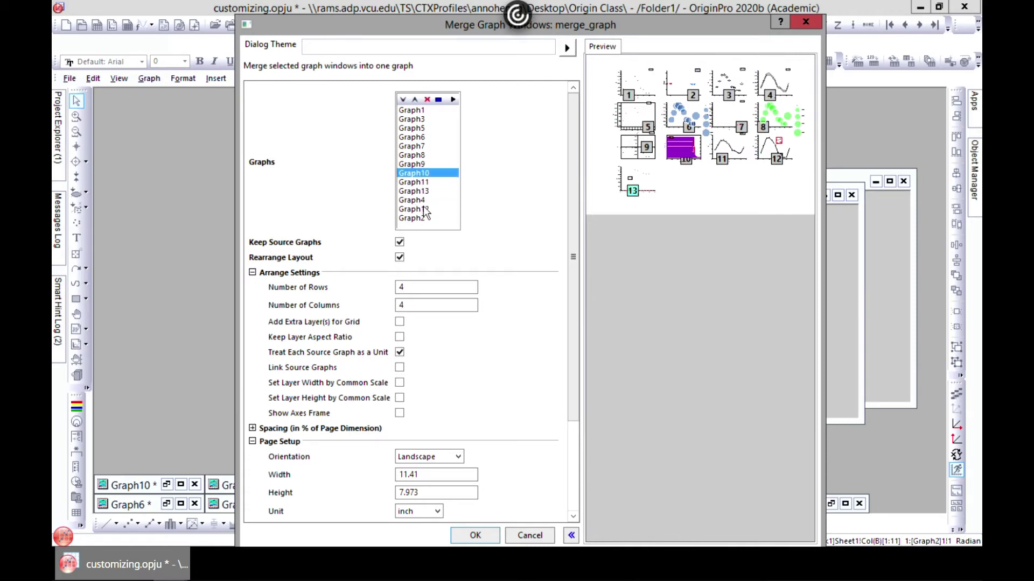
pyautogui.click(418, 111)
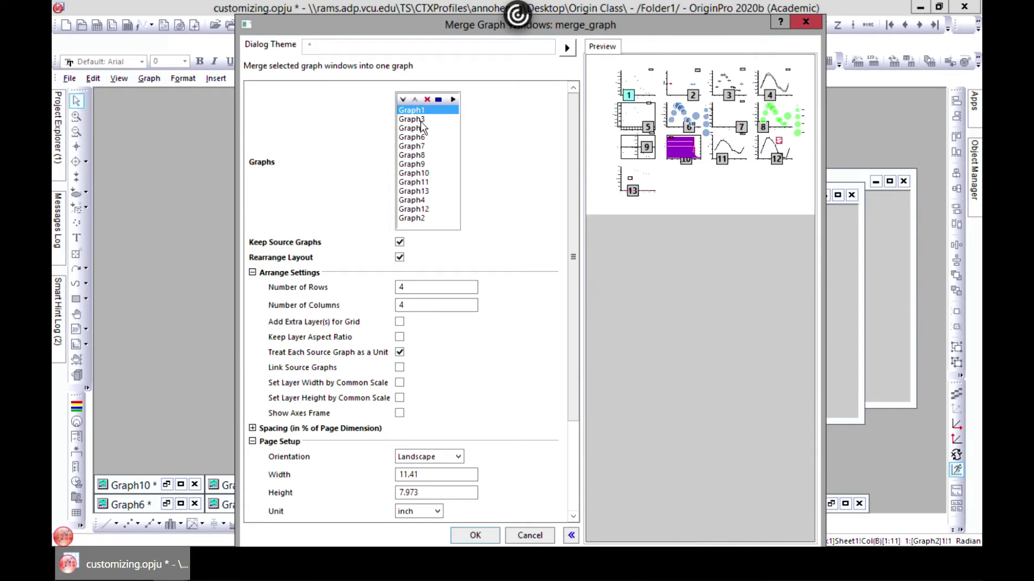
pyautogui.click(421, 121)
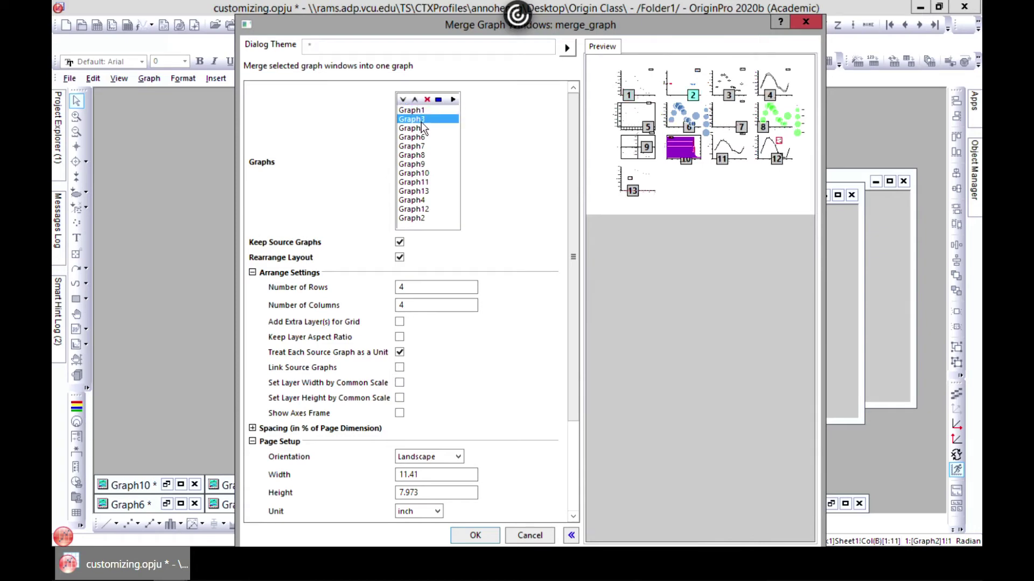
pyautogui.click(422, 128)
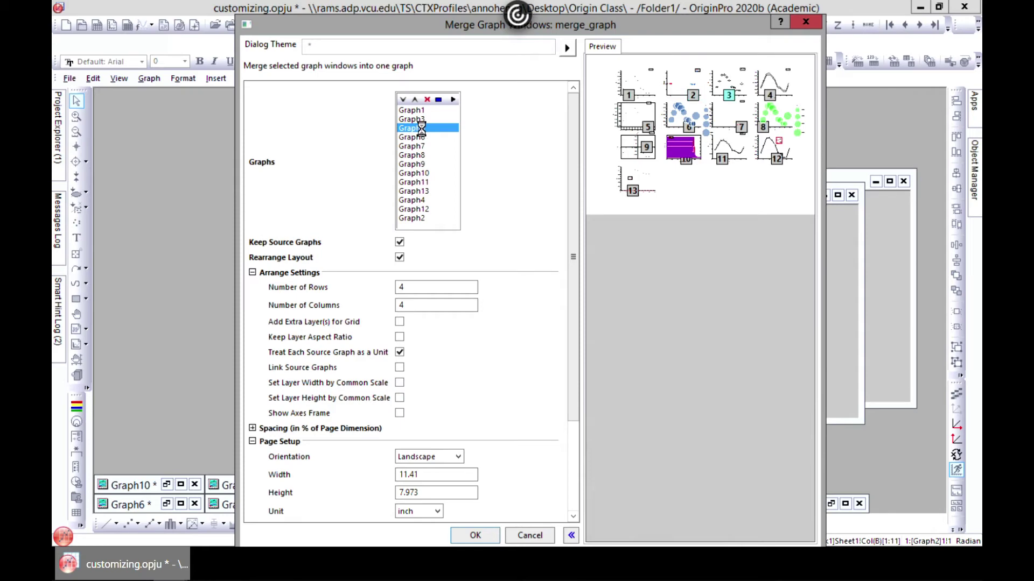
# - Select Graph6 through Graph2 and remove them from the merge list
pyautogui.keyDown('ctrl'); pyautogui.click(430, 209); pyautogui.keyUp('ctrl')
pyautogui.keyDown('ctrl'); pyautogui.click(436, 199); pyautogui.keyUp('ctrl')
pyautogui.moveTo(438, 191); pyautogui.dragTo(441, 138)
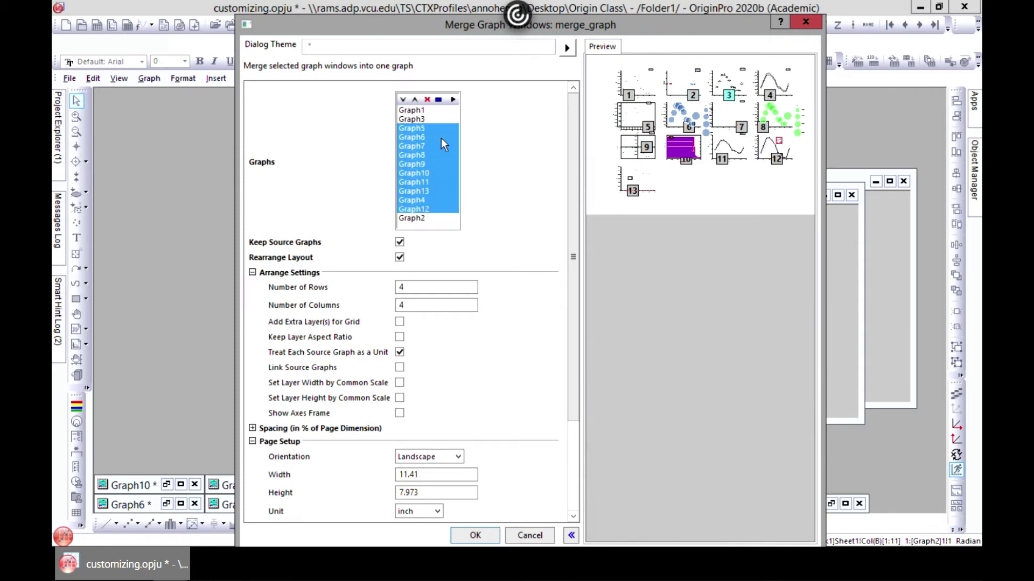
pyautogui.click(418, 225)
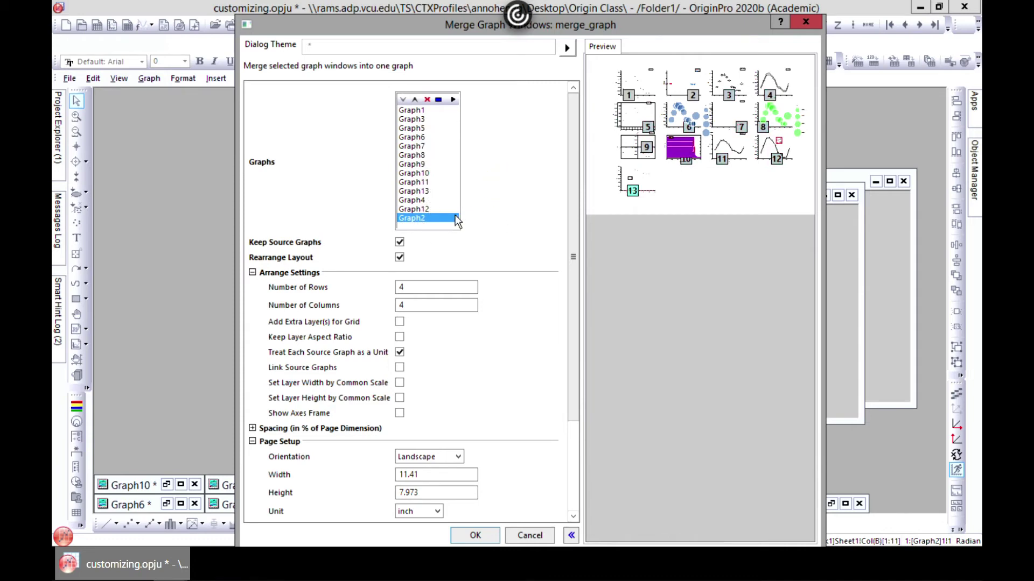
pyautogui.moveTo(441, 227); pyautogui.dragTo(438, 152)
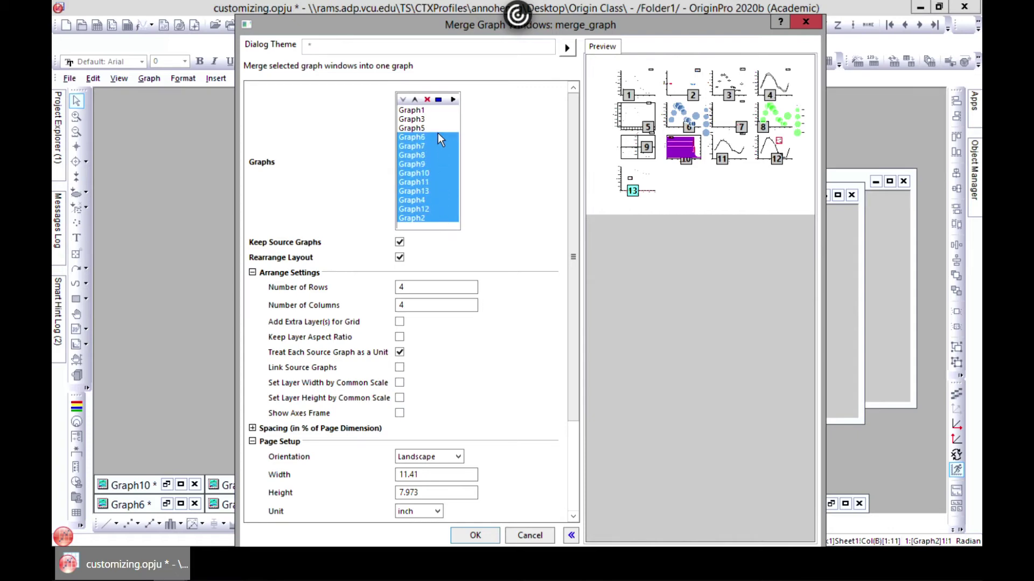
pyautogui.click(428, 100)
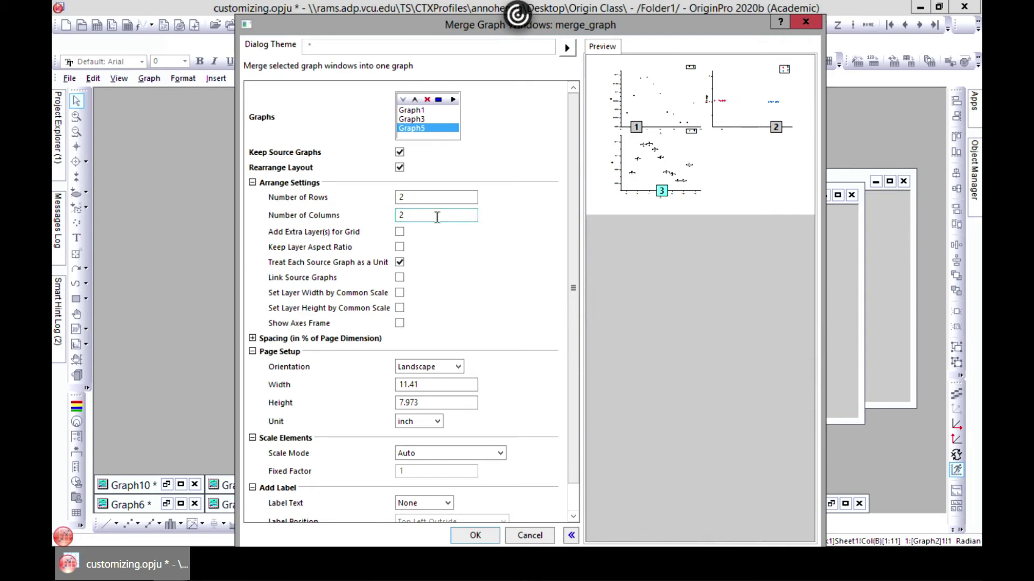
# - Enter 3 for Number of Rows and 1 for Number of Columns in Arrange Settings
pyautogui.doubleClick(413, 214)
pyautogui.write('3')
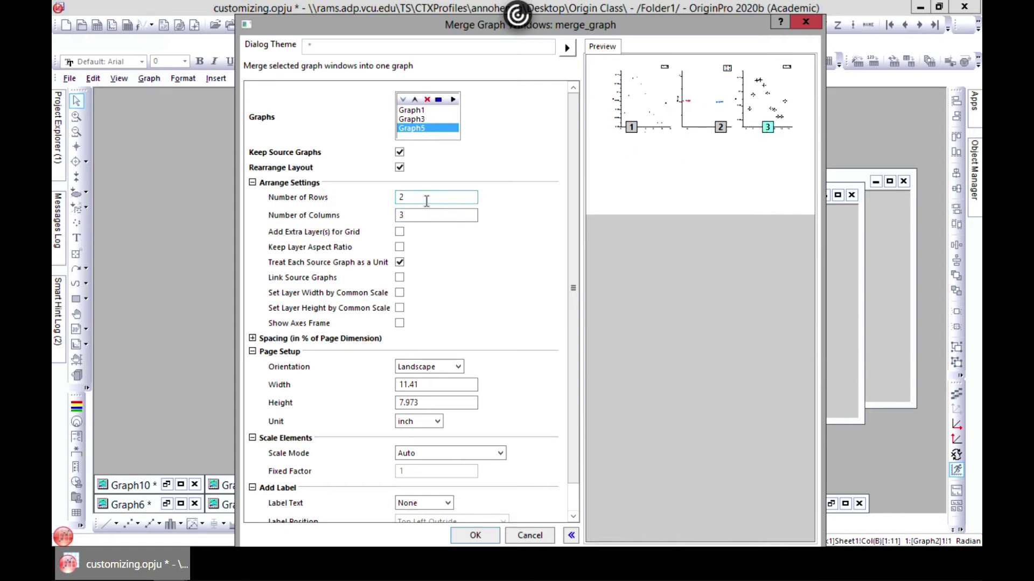
pyautogui.click(413, 195)
pyautogui.write('1')
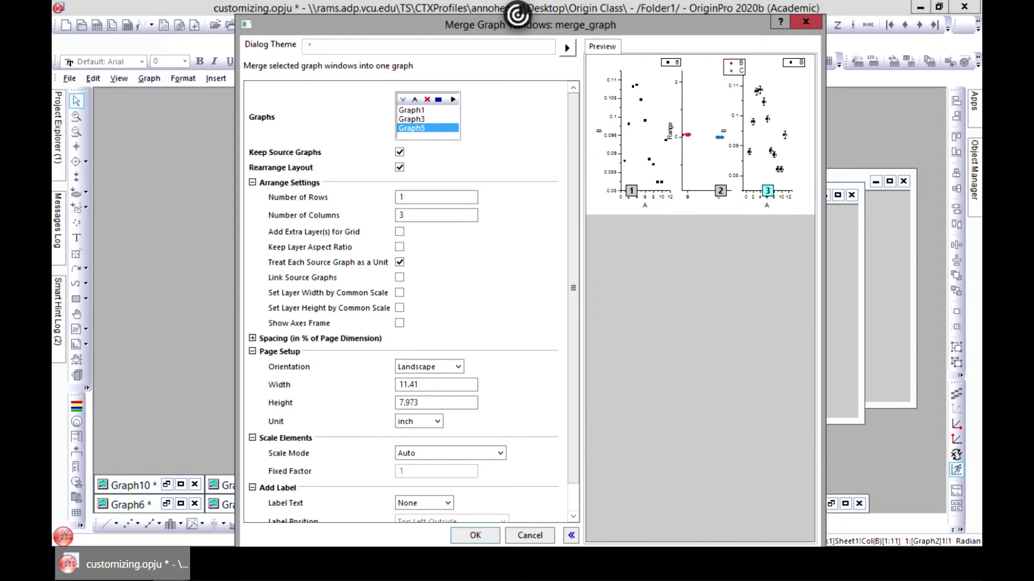
pyautogui.moveTo(415, 197); pyautogui.dragTo(391, 192)
pyautogui.write('3')
pyautogui.press('Tab')
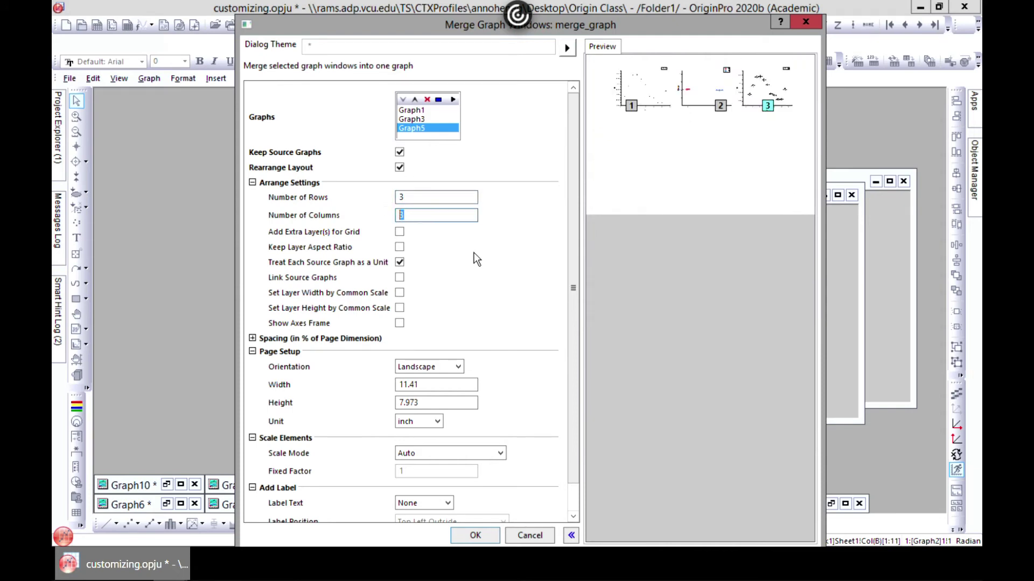
pyautogui.write('1')
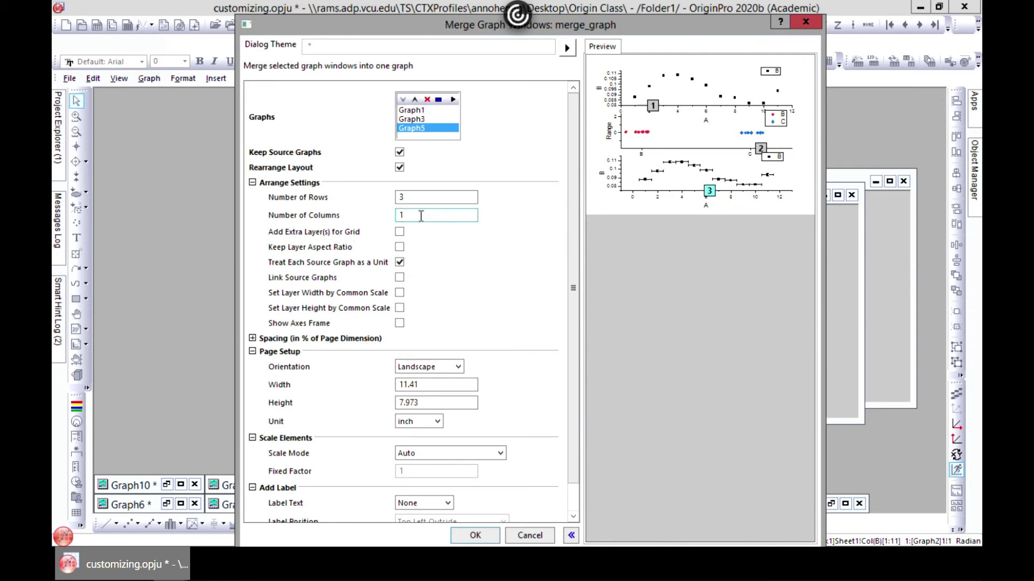
pyautogui.click(404, 197)
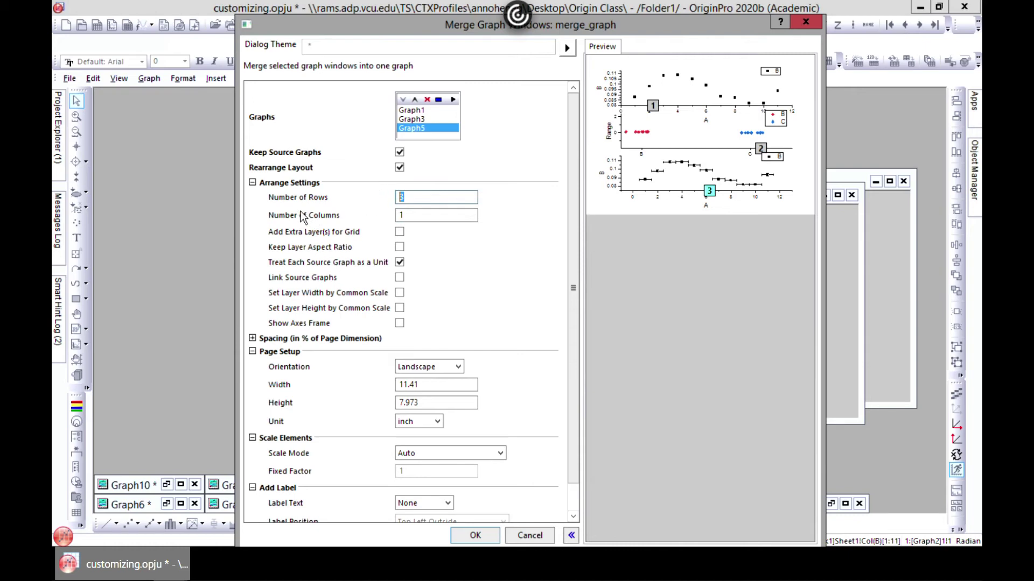
# - Expand the Spacing section and change Vertical Gap from 5 to 10
pyautogui.scroll(-1, 312, 301)
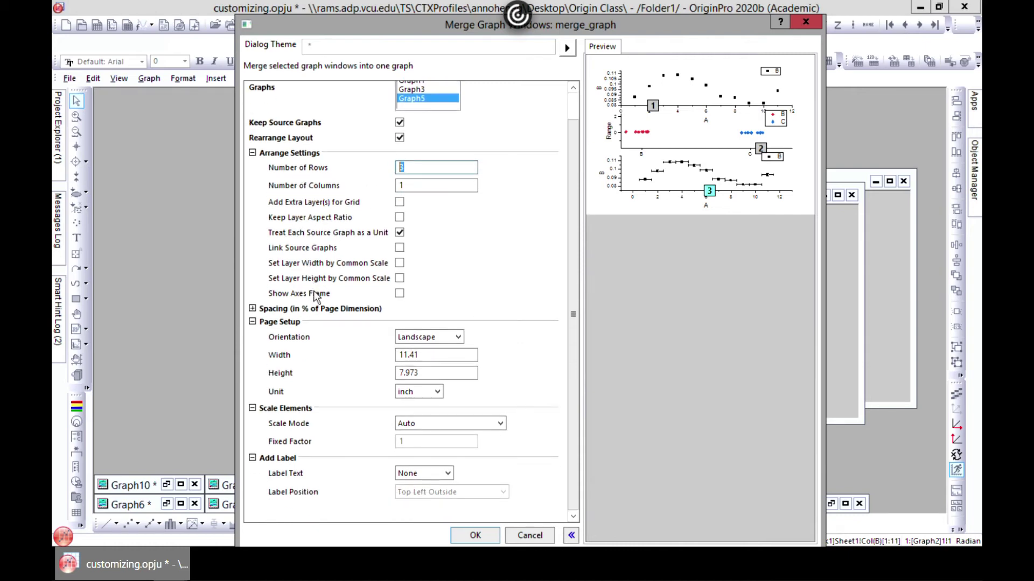
pyautogui.click(252, 308)
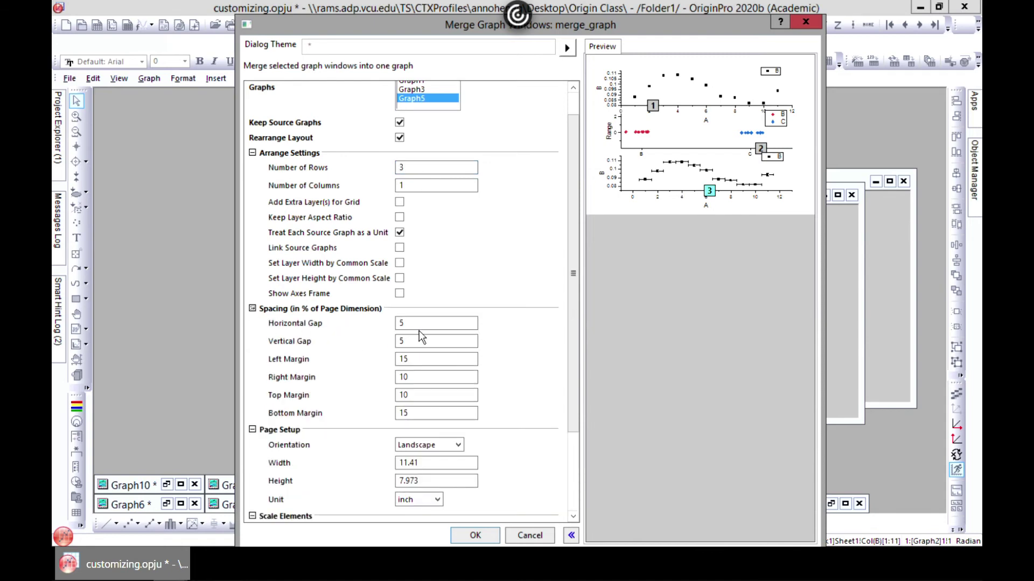
pyautogui.click(404, 326)
pyautogui.click(411, 345)
pyautogui.doubleClick(409, 343)
pyautogui.write('10')
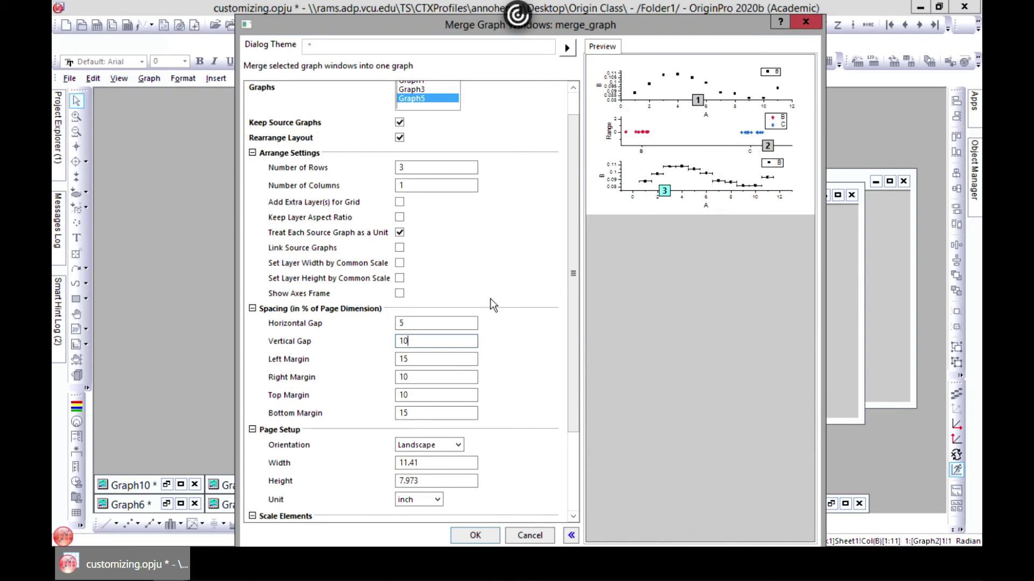
pyautogui.scroll(-1, 358, 361)
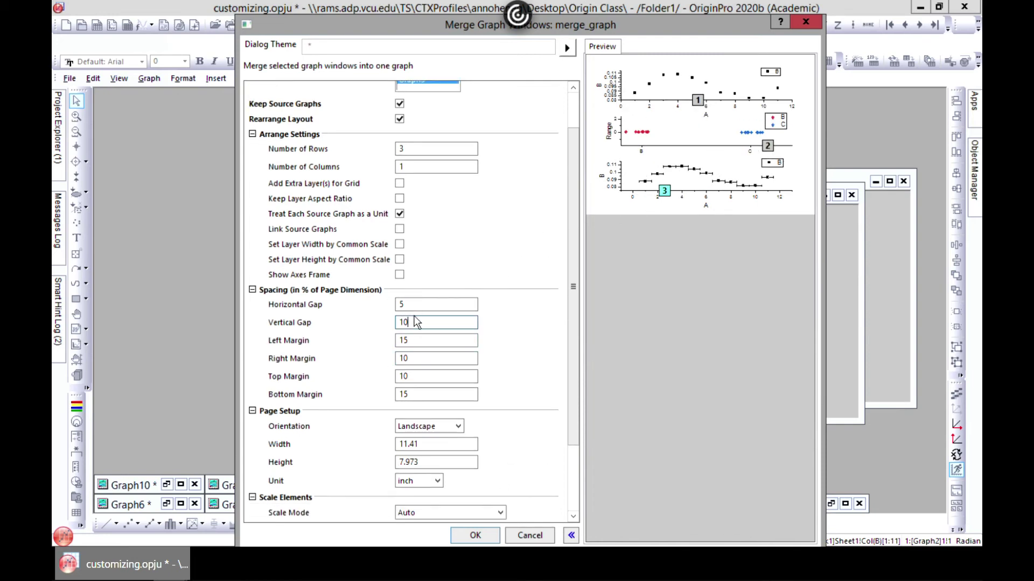
# - Set Page Setup orientation to Portrait, keeping inch units for the 7.973 × 11.41 page
pyautogui.moveTo(573, 257); pyautogui.dragTo(606, 328)
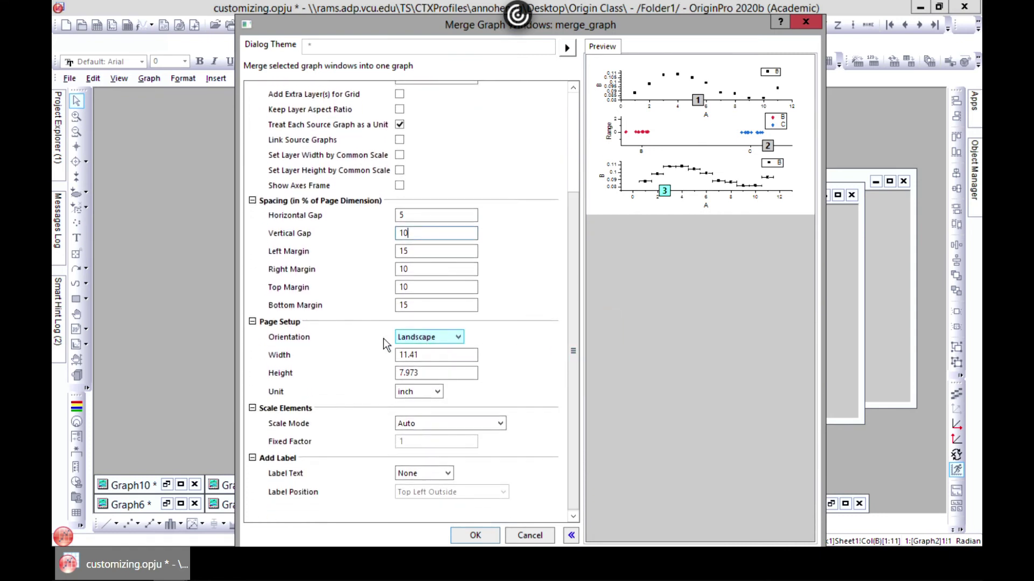
pyautogui.click(457, 337)
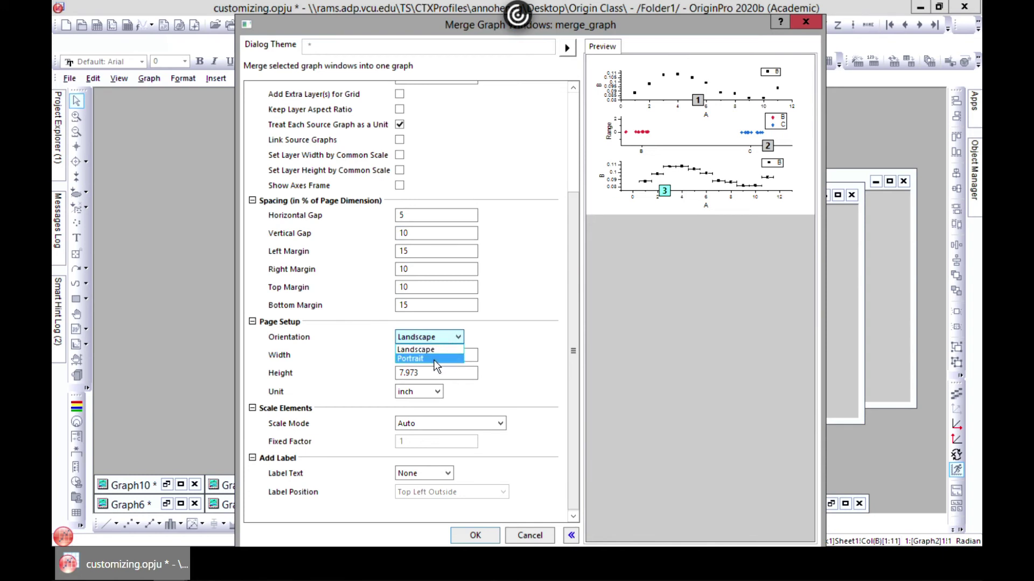
pyautogui.click(434, 364)
pyautogui.click(414, 356)
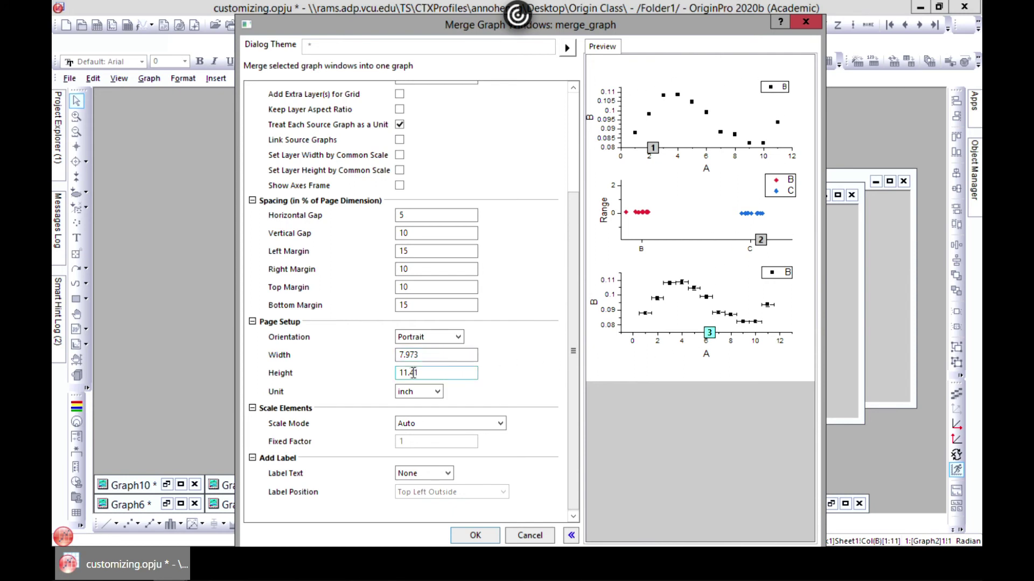
pyautogui.click(436, 392)
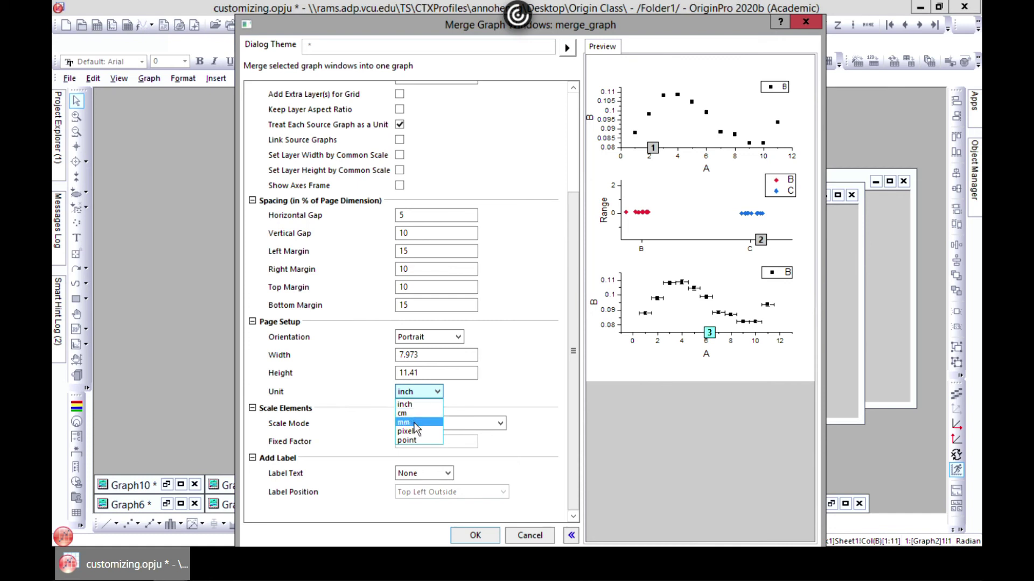
pyautogui.click(538, 363)
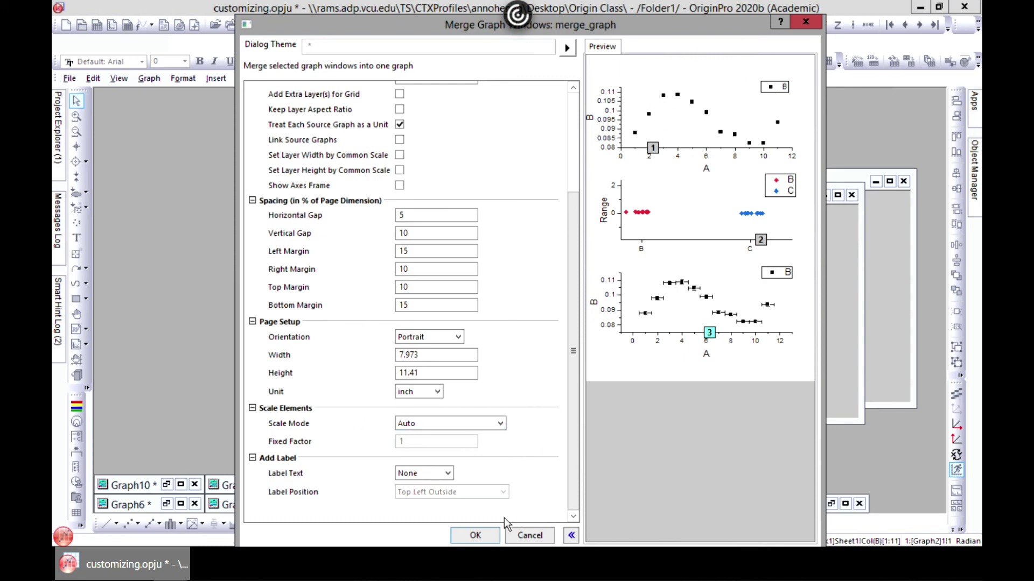
# - Create Graph14, maximize it, and select its top, middle and bottom layers in turn
pyautogui.click(475, 535)
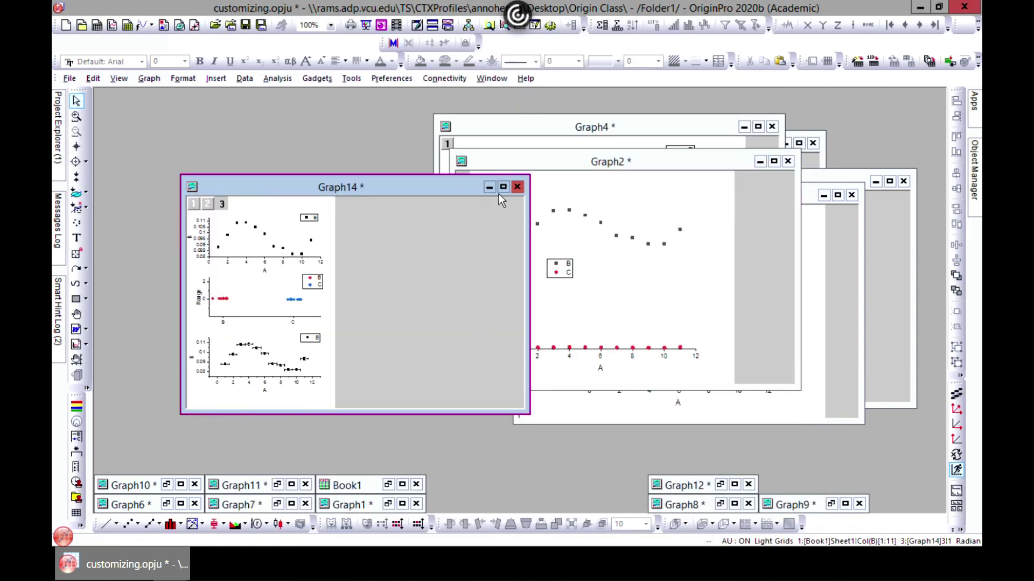
pyautogui.click(503, 187)
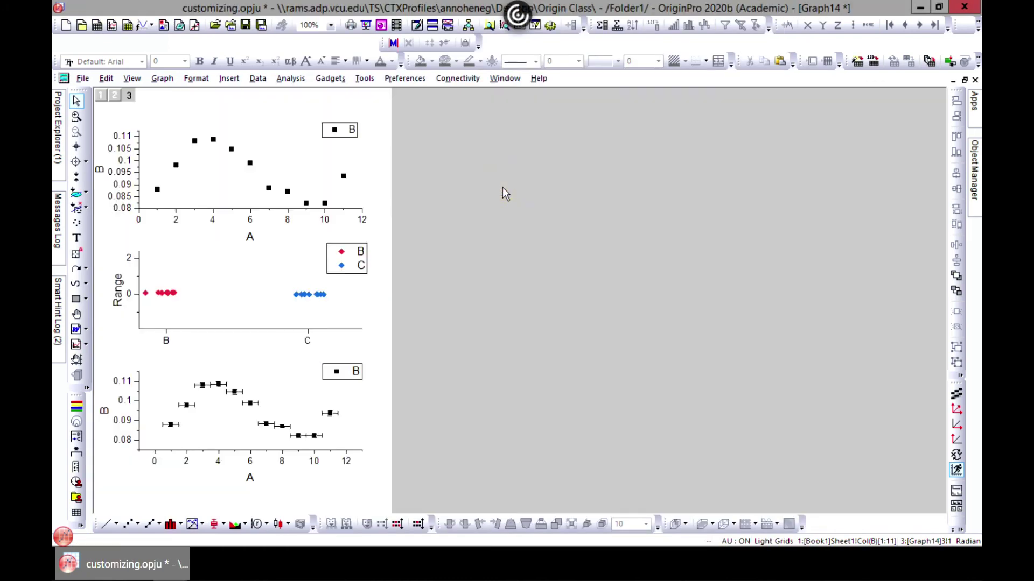
pyautogui.click(103, 96)
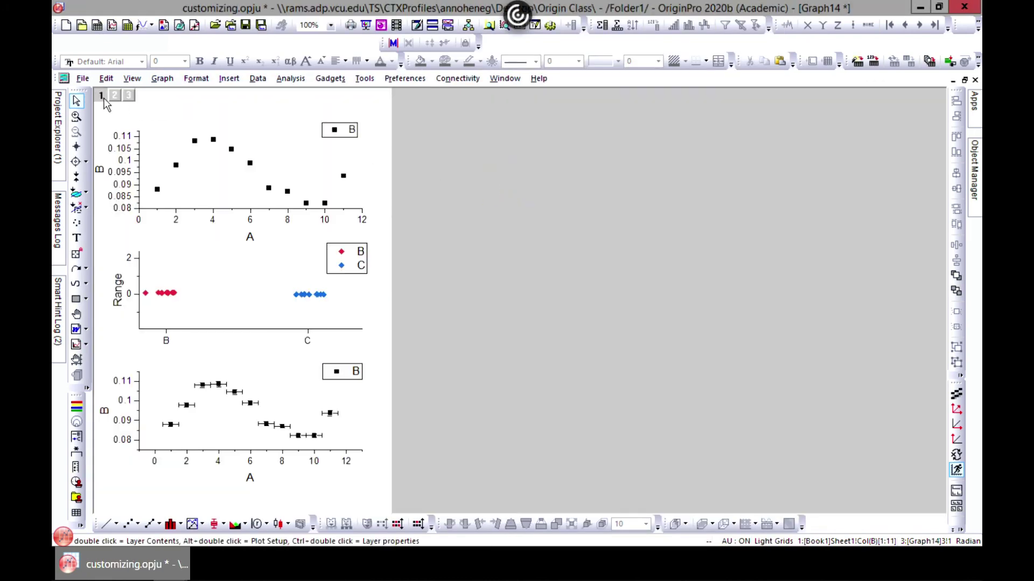
pyautogui.click(224, 191)
pyautogui.click(254, 292)
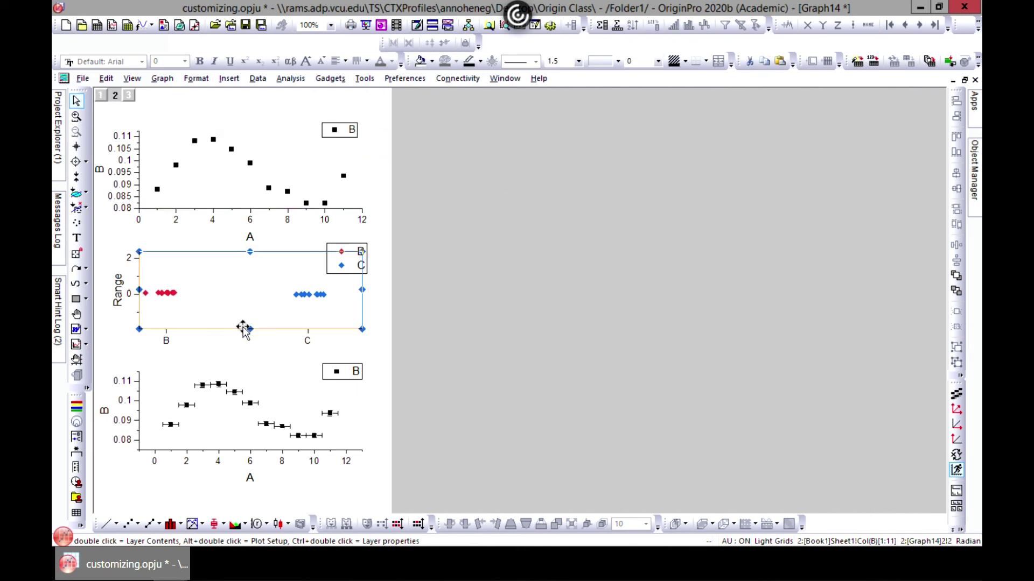
pyautogui.click(401, 358)
pyautogui.click(248, 412)
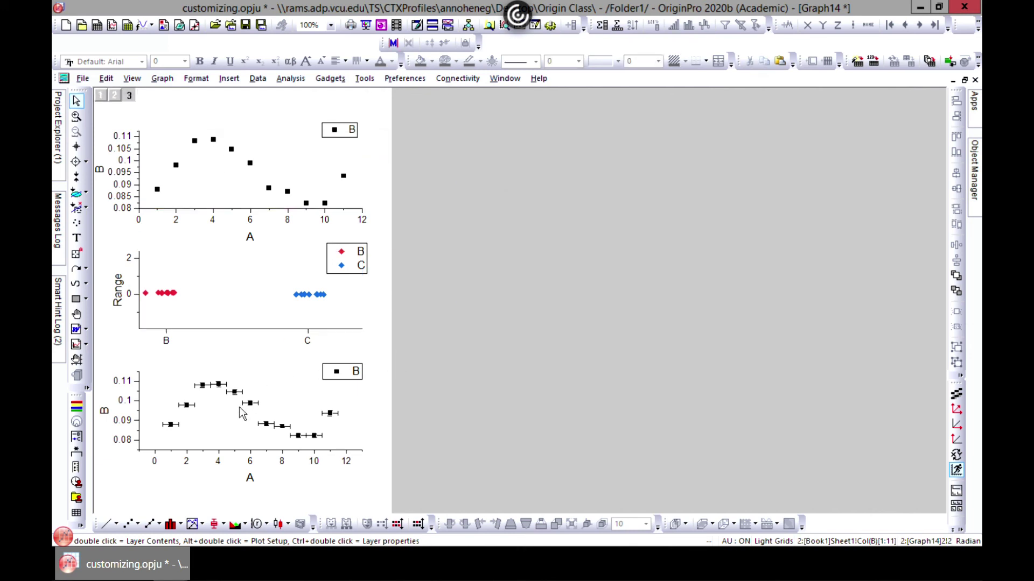
# - Open the bottom layer's X axis dialog, view layers 1 and 2, then cancel without changes
pyautogui.doubleClick(267, 450)
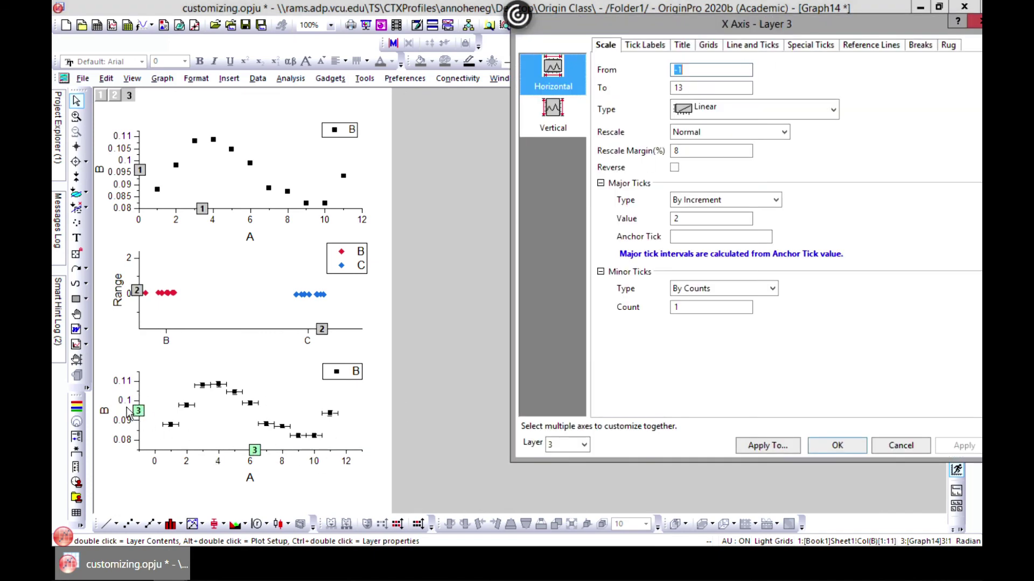
pyautogui.click(583, 446)
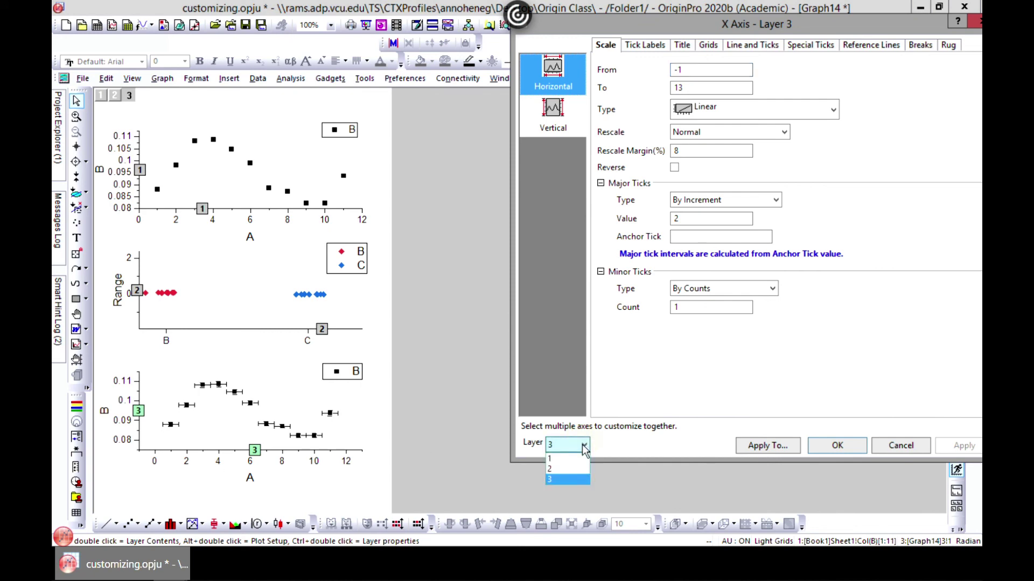
pyautogui.click(560, 459)
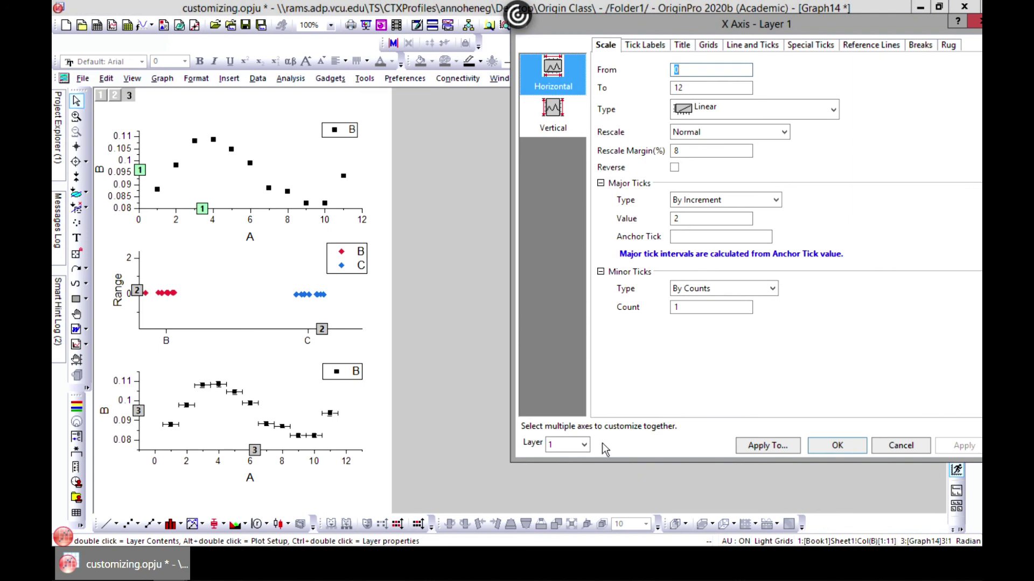
pyautogui.click(584, 446)
pyautogui.click(579, 470)
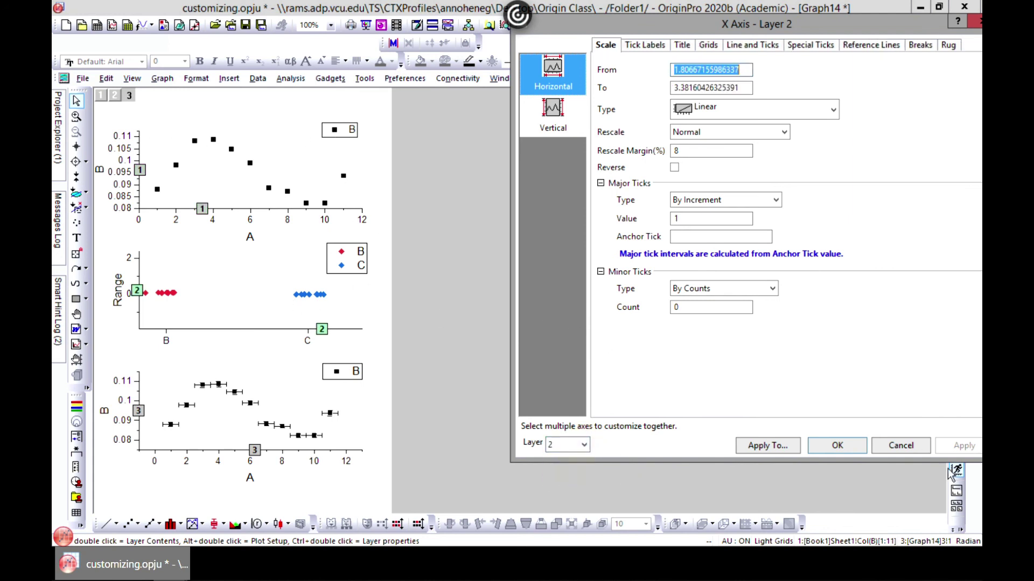
pyautogui.click(896, 450)
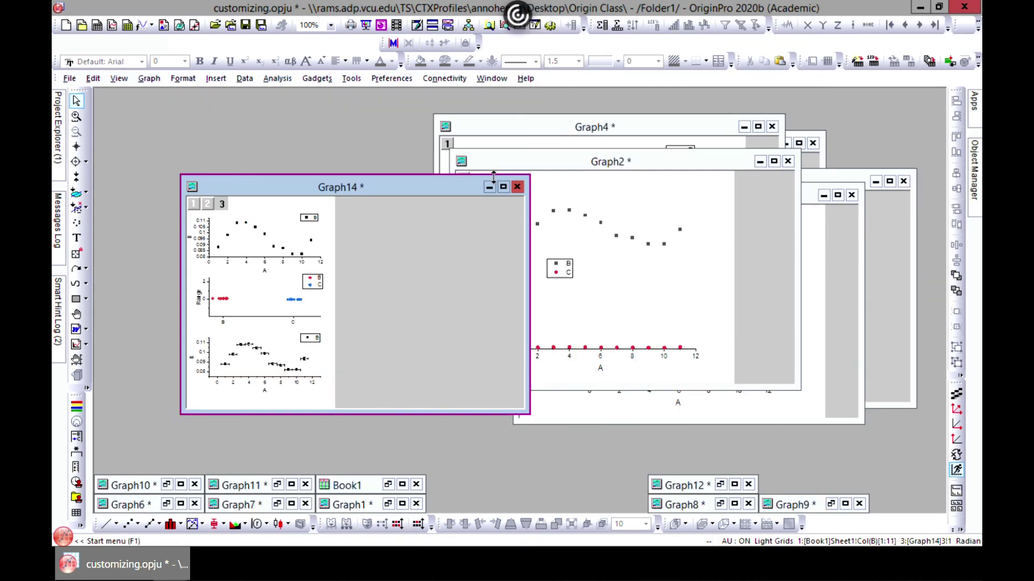